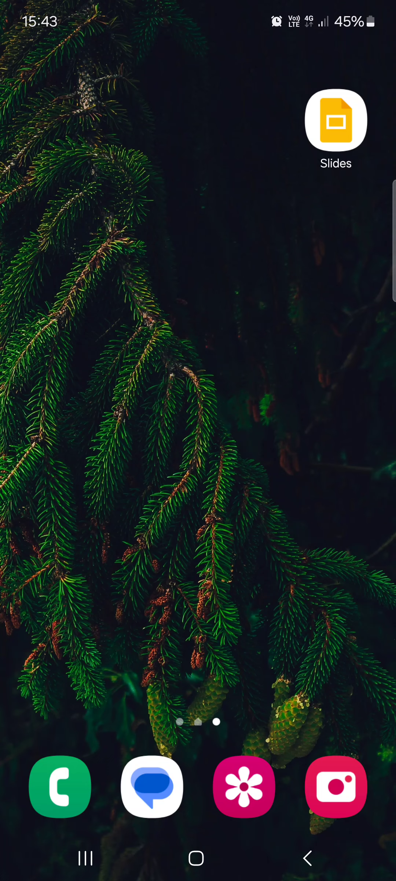
Step: Browse the installed apps list, then return to the home screen
drag(198, 619, 199, 275)
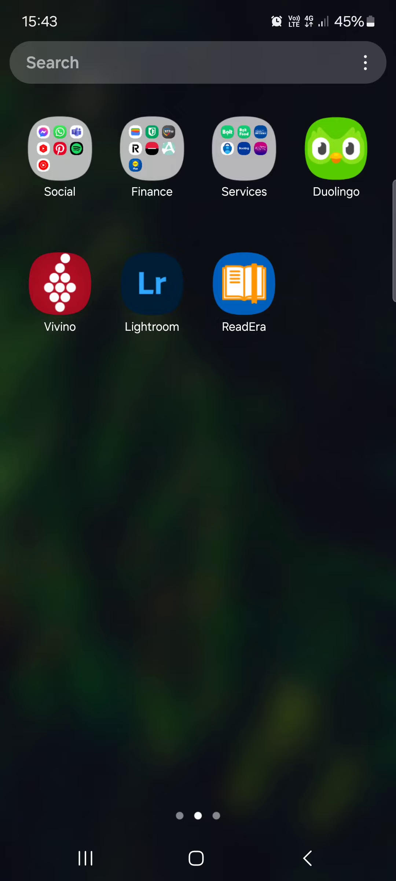
mouse_move(252, 344)
mouse_down()
mouse_move(240, 640)
mouse_move(256, 555)
mouse_move(103, 555)
mouse_up()
drag(199, 344, 198, 620)
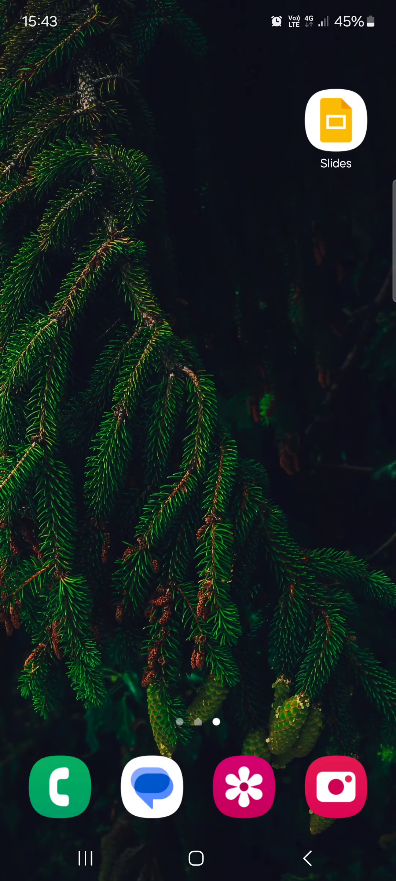
Step: Launch Google Slides and open Presentation 2 from the recent list
click(337, 121)
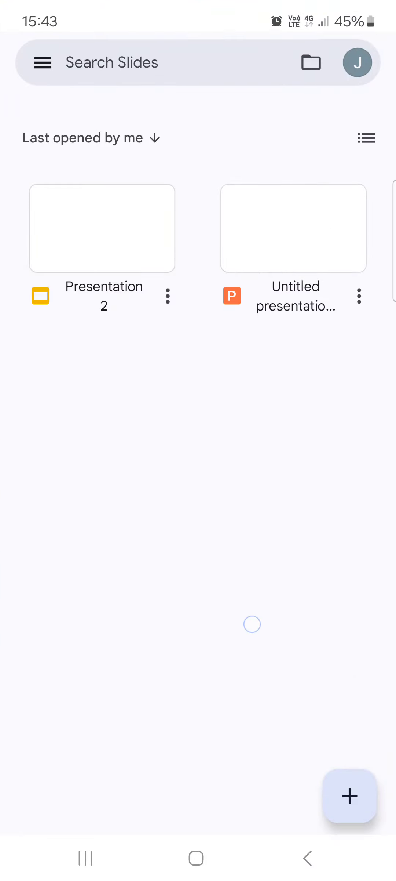
drag(252, 624, 252, 484)
drag(252, 413, 252, 552)
click(117, 232)
click(286, 487)
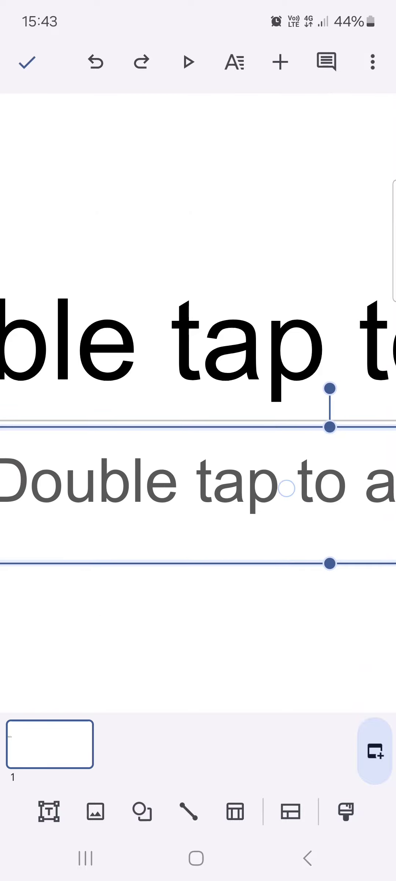
scroll(177, 458, down, 5)
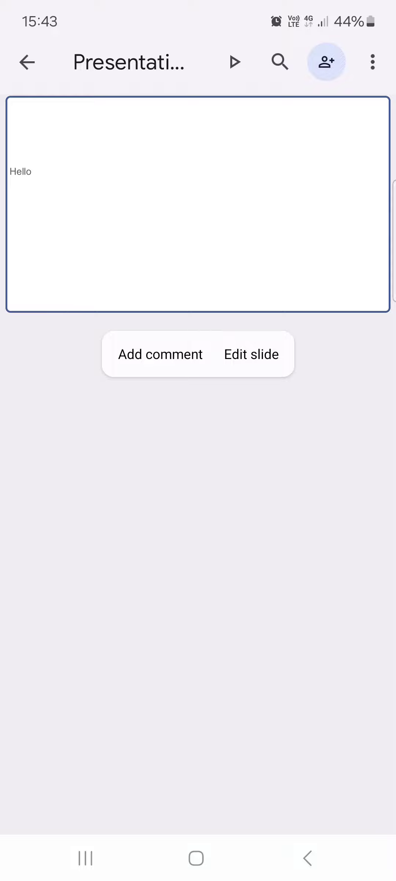
Step: Enter slide edit mode and place the cursor inside the small Hello text box
click(251, 354)
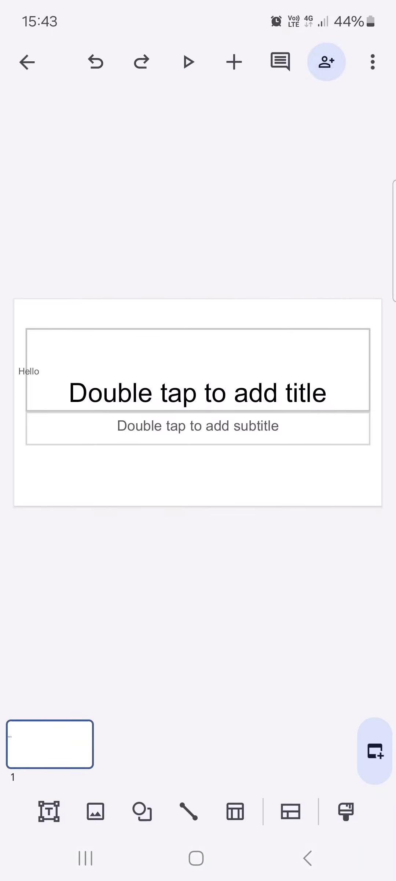
click(41, 366)
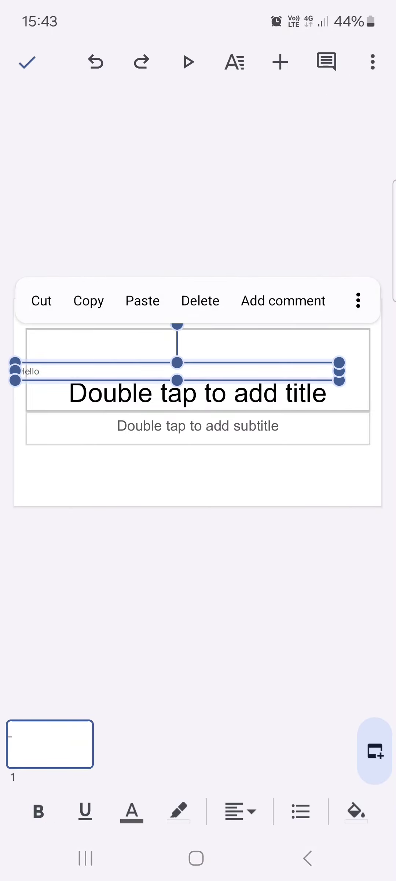
click(55, 371)
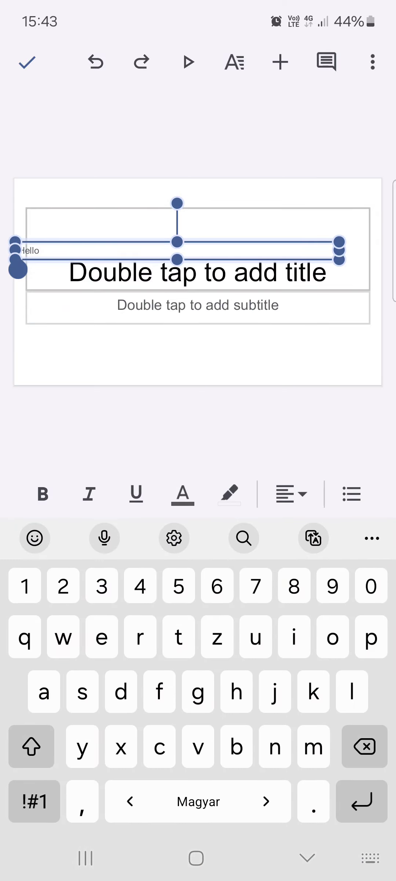
Step: Type a bold 'Bold' and an italic 'ITALIC' before Hello, fixing a typo
click(43, 494)
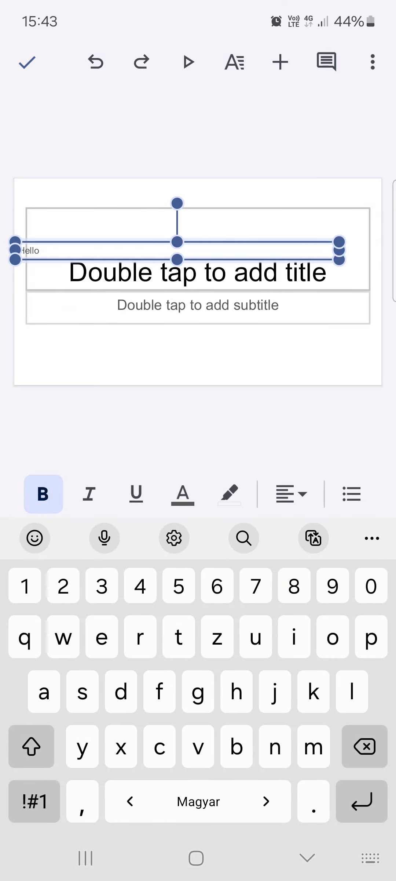
text(Bold)
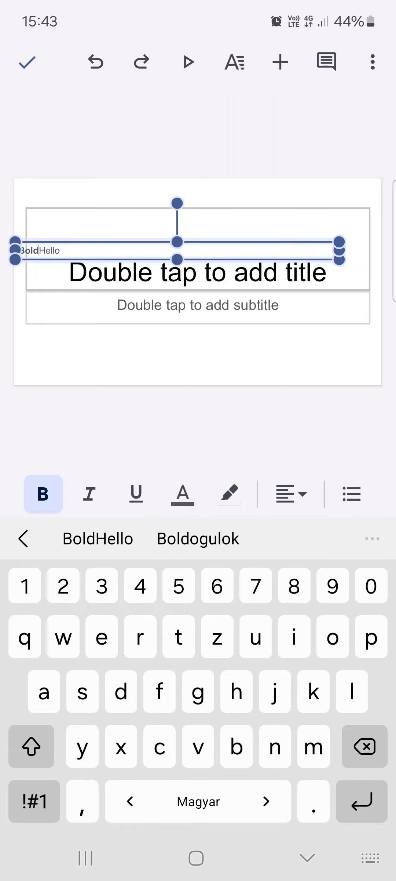
click(43, 493)
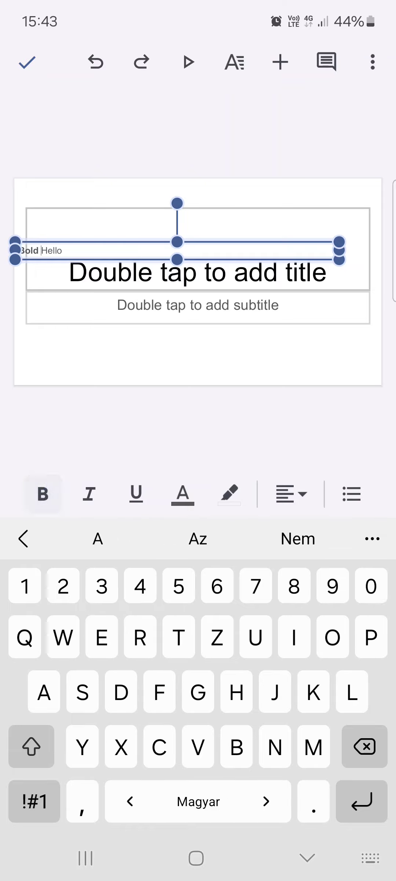
click(90, 494)
text(ITALI)
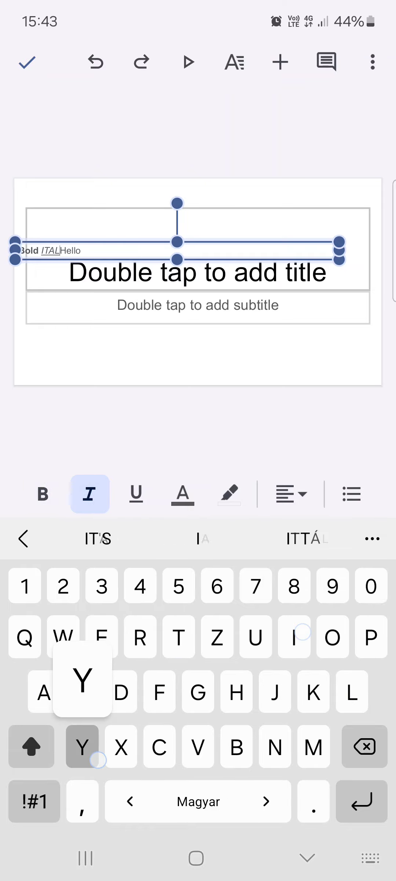
text(Y)
key(BackSpace)
text(C)
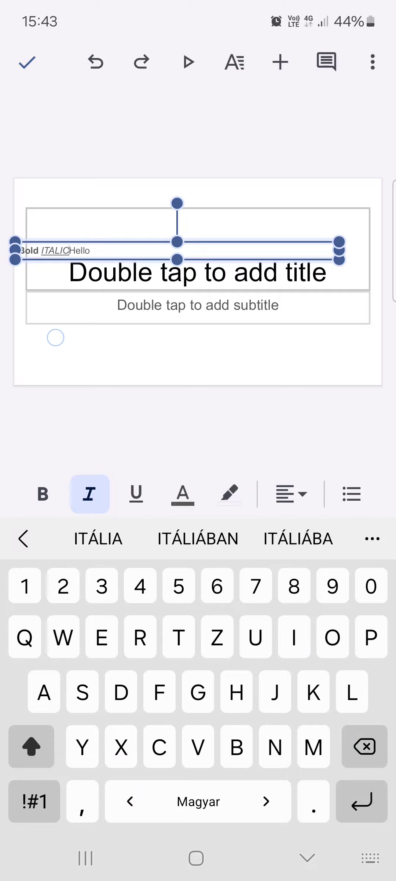
scroll(199, 276, up, 3)
scroll(206, 343, up, 3)
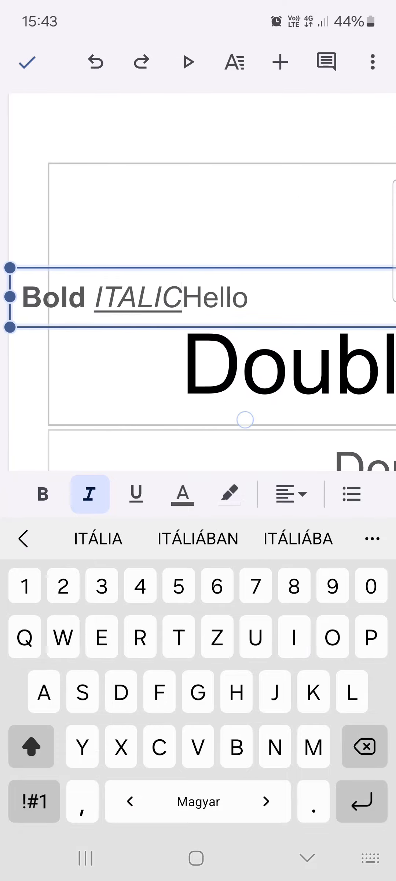
Step: Add an underlined 'Underscore' after ITALIC and bring up the text color palette
click(136, 493)
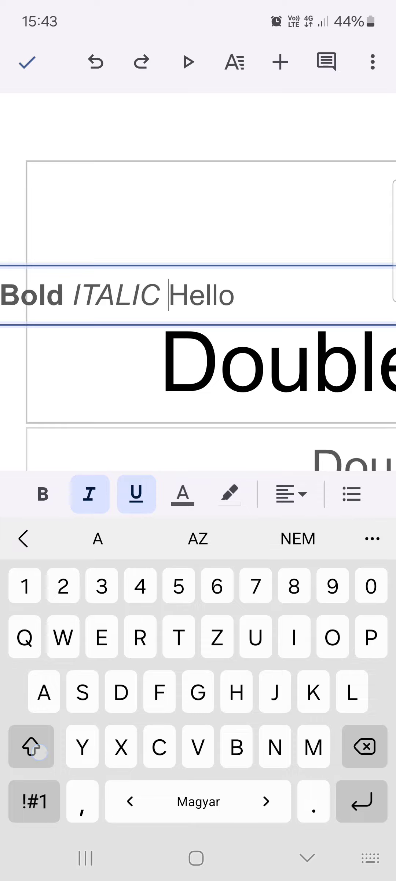
click(89, 494)
text(Und)
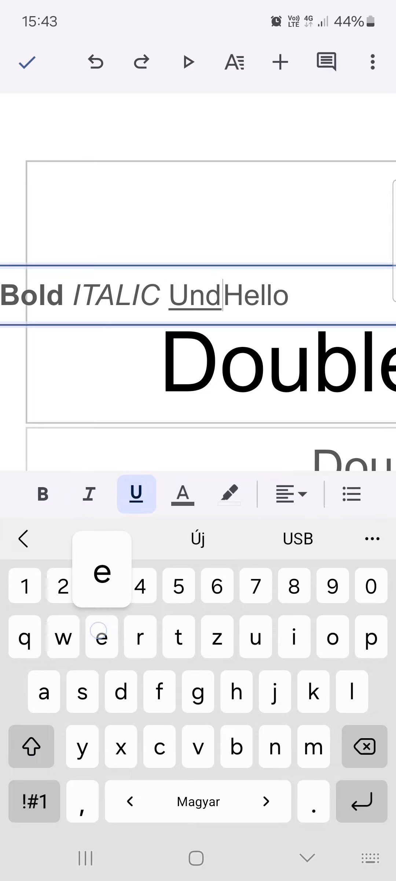
text(e4)
key(BackSpace)
text(rscore)
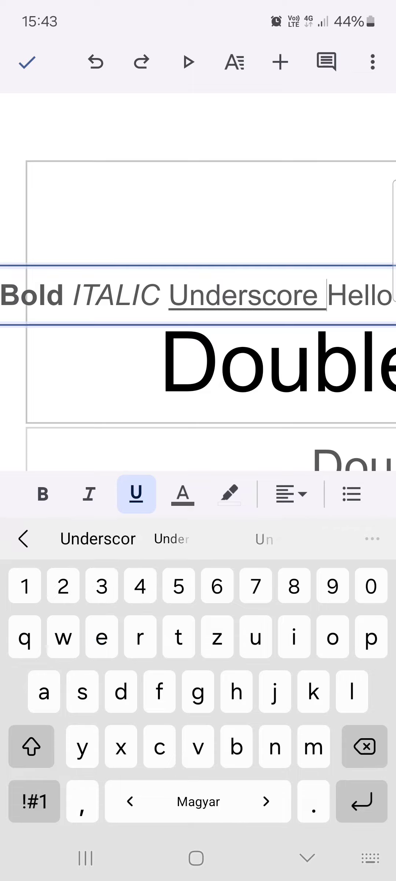
click(182, 494)
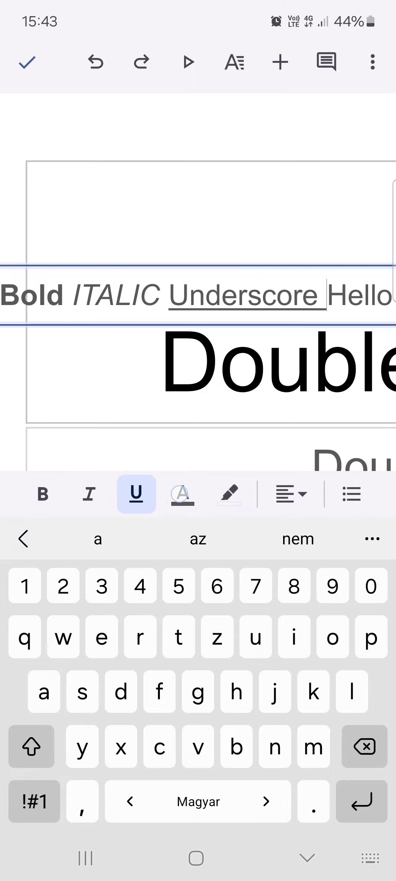
Step: Browse the Basic, Custom and Theme text colours, closing without choosing one
mouse_move(323, 717)
mouse_down()
mouse_move(102, 766)
mouse_move(344, 757)
mouse_up()
drag(274, 690, 103, 692)
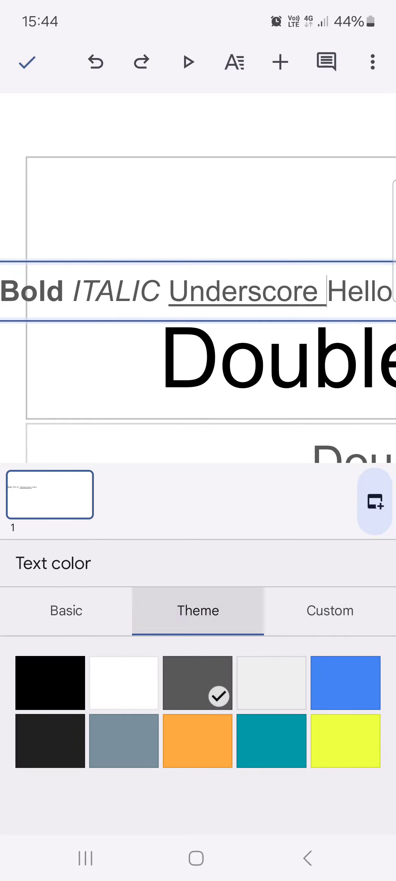
click(338, 620)
click(61, 392)
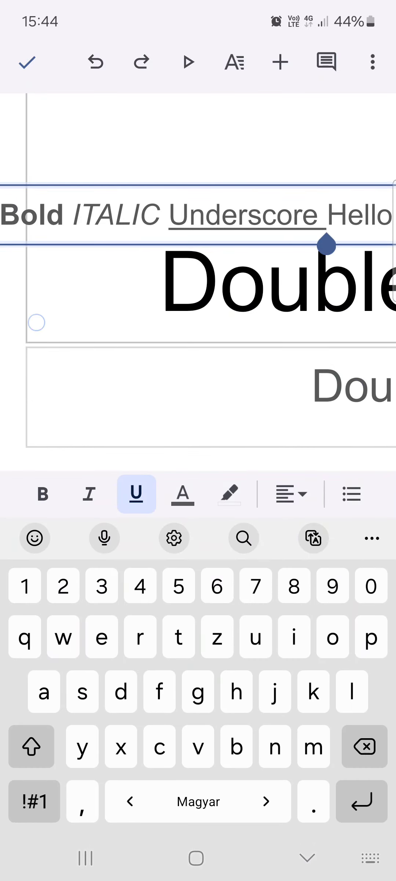
Step: Review the highlight colour options and close them without choosing one
drag(38, 322, 91, 323)
click(230, 494)
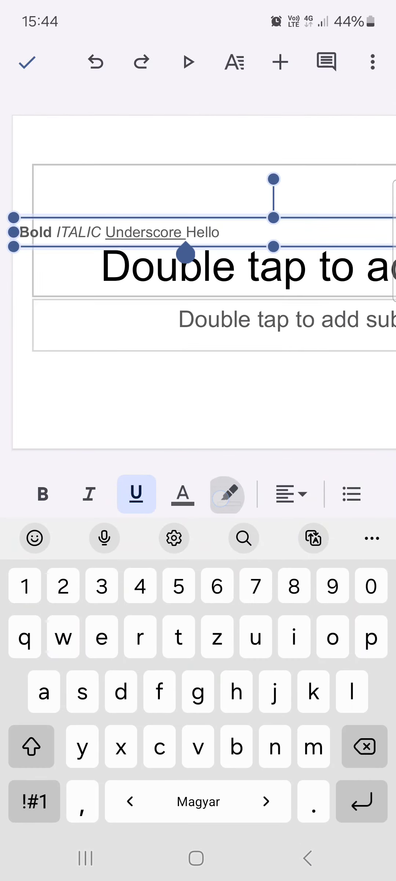
click(282, 404)
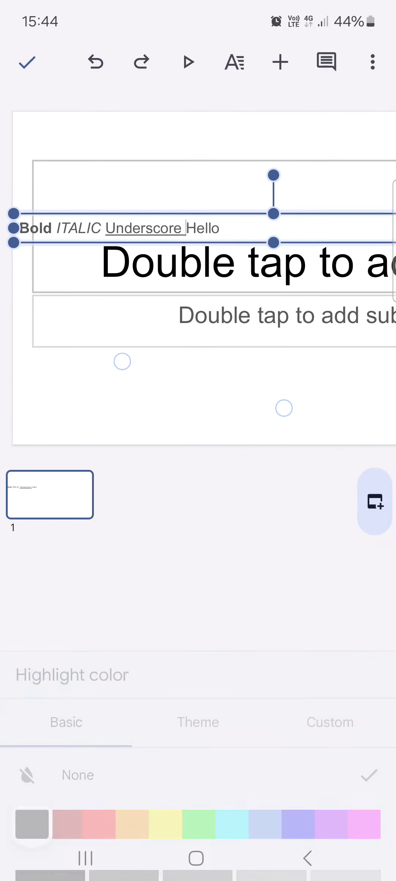